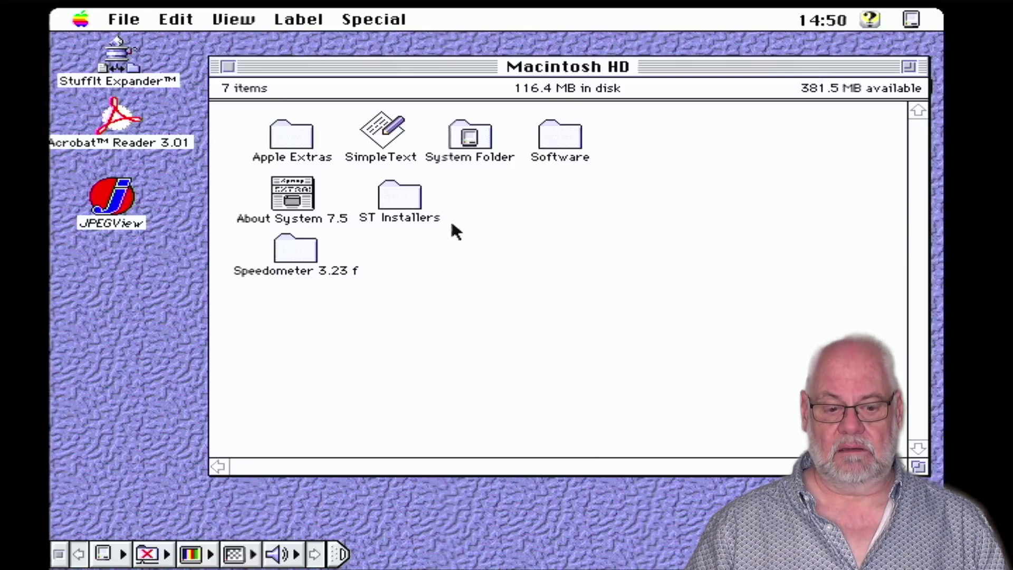
Step: Open the ST Installers folder in the Finder
{"action": "double_click", "coordinate": [407, 204]}
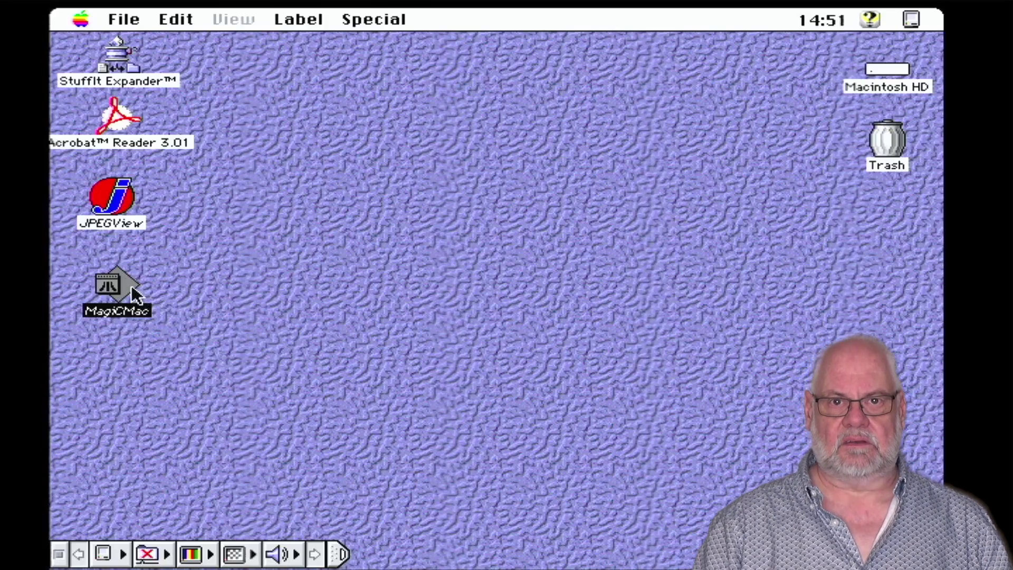
Step: Launch the MagiCMac alias from the desktop to boot into MAGXDESK
{"action": "double_click", "coordinate": [131, 285]}
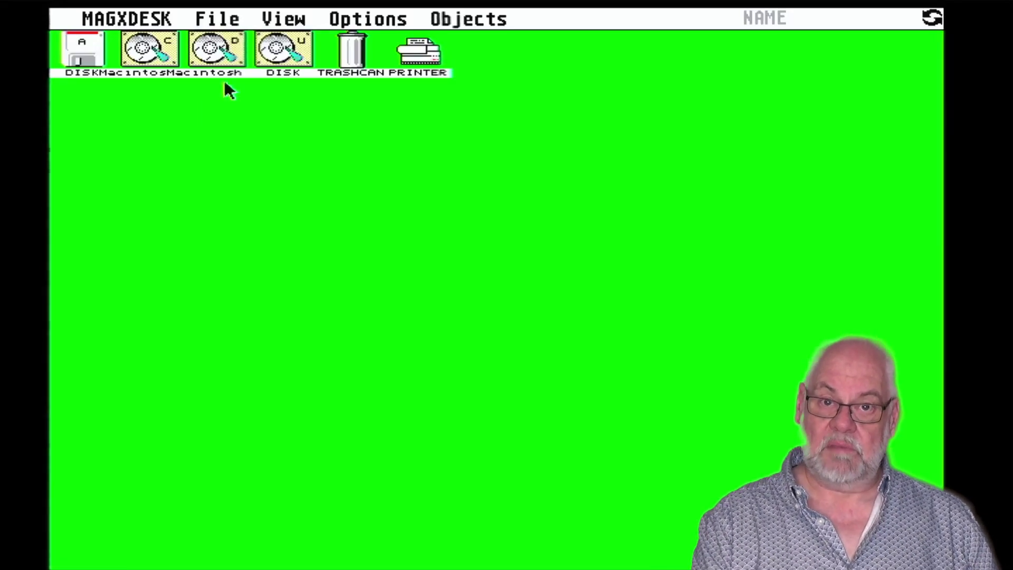
Step: View the U: drive's contents, close its window, and select the D: drive
{"action": "double_click", "coordinate": [279, 40]}
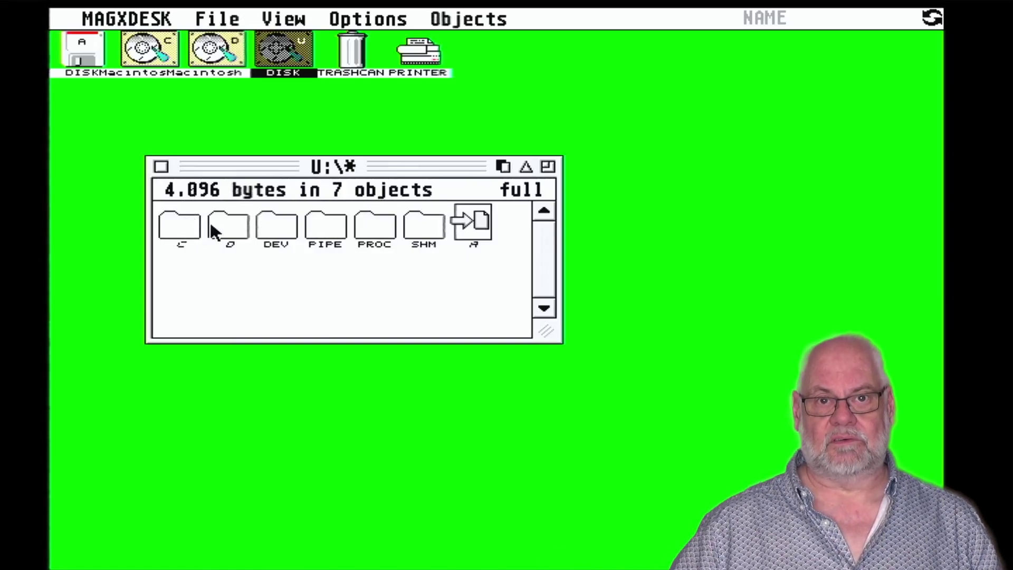
{"action": "left_click", "coordinate": [161, 167]}
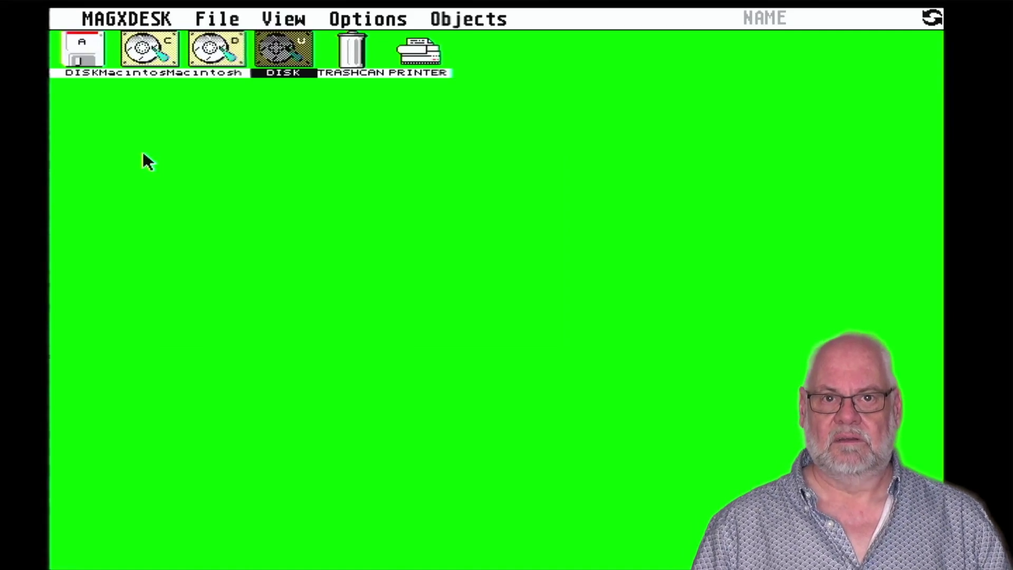
{"action": "left_click", "coordinate": [176, 130]}
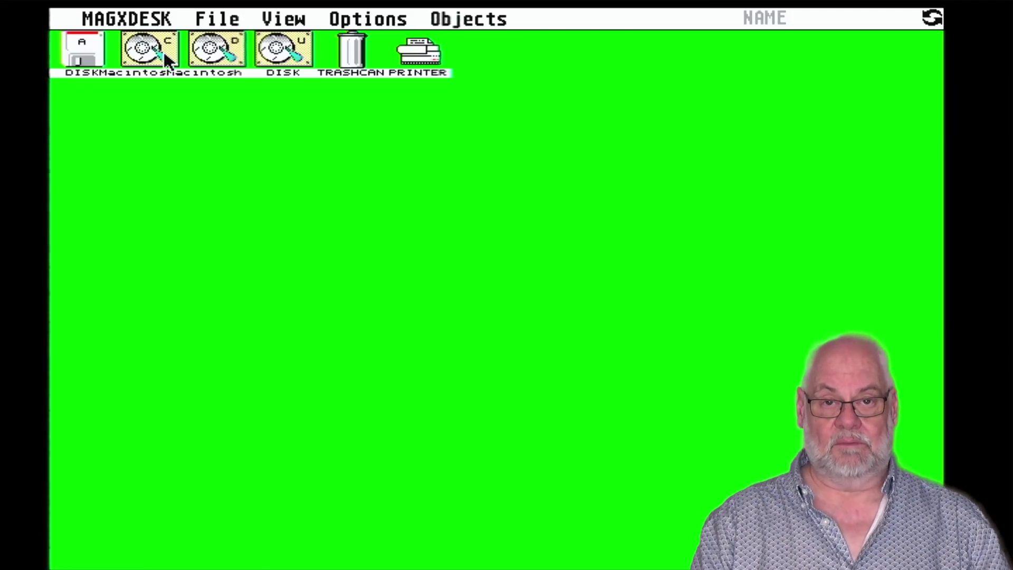
{"action": "left_click", "coordinate": [203, 58]}
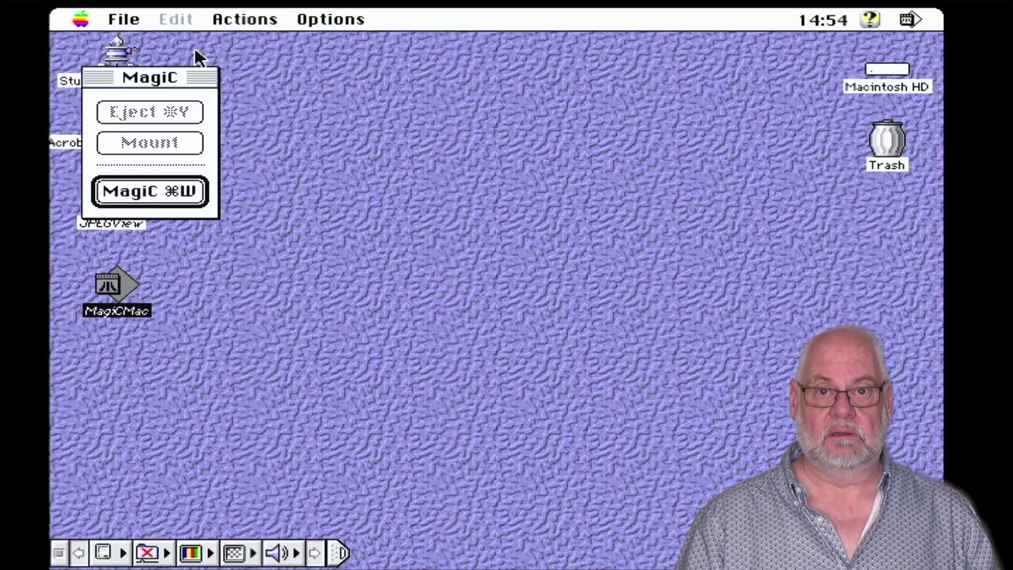
{"action": "left_click", "coordinate": [329, 21]}
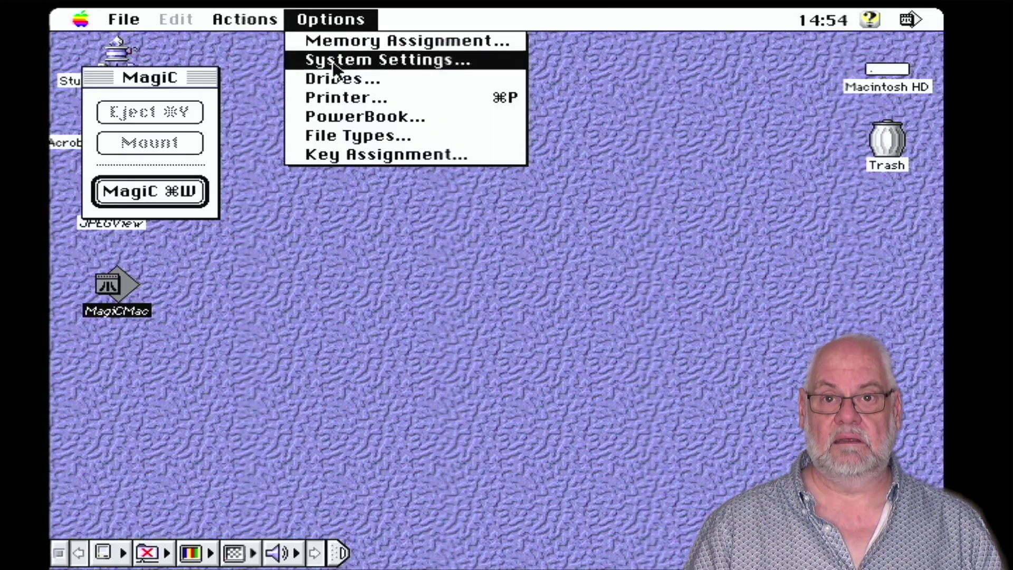
{"action": "left_click", "coordinate": [338, 85]}
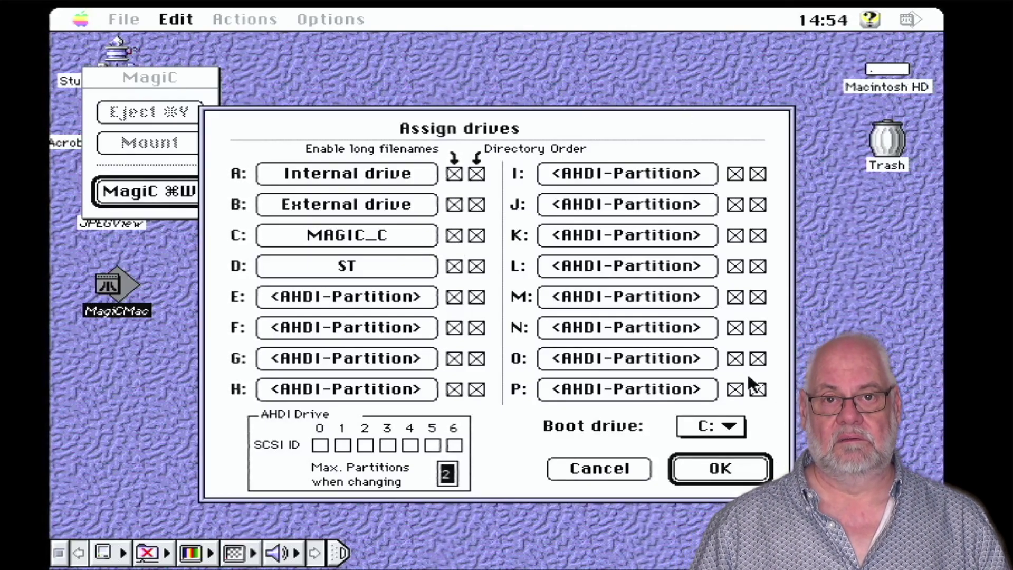
{"action": "left_click", "coordinate": [639, 473]}
Step: Browse Macintosh HD > Software > MagiC Mac into the MAGIC_C folder
{"action": "double_click", "coordinate": [868, 84]}
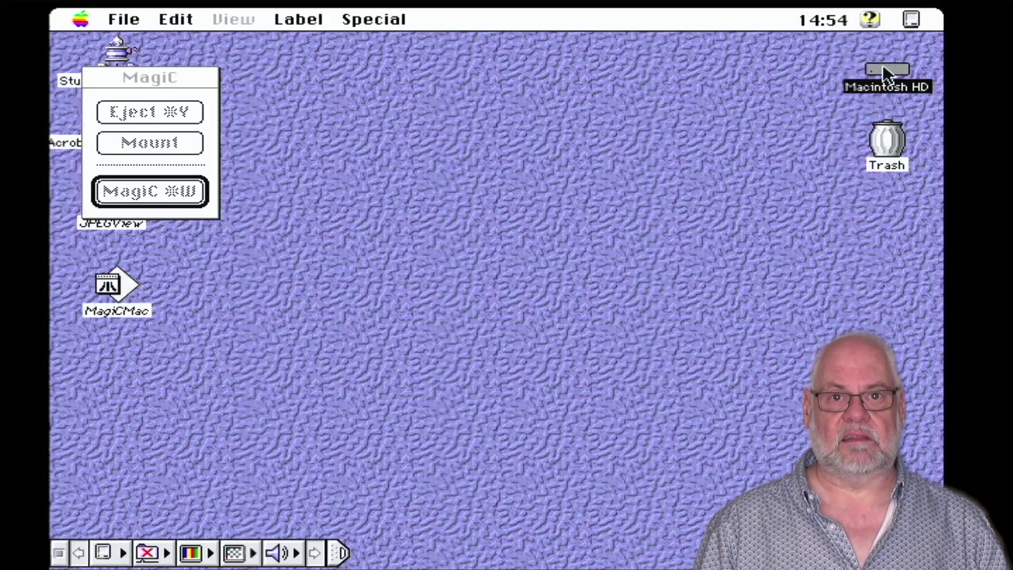
{"action": "double_click", "coordinate": [561, 136]}
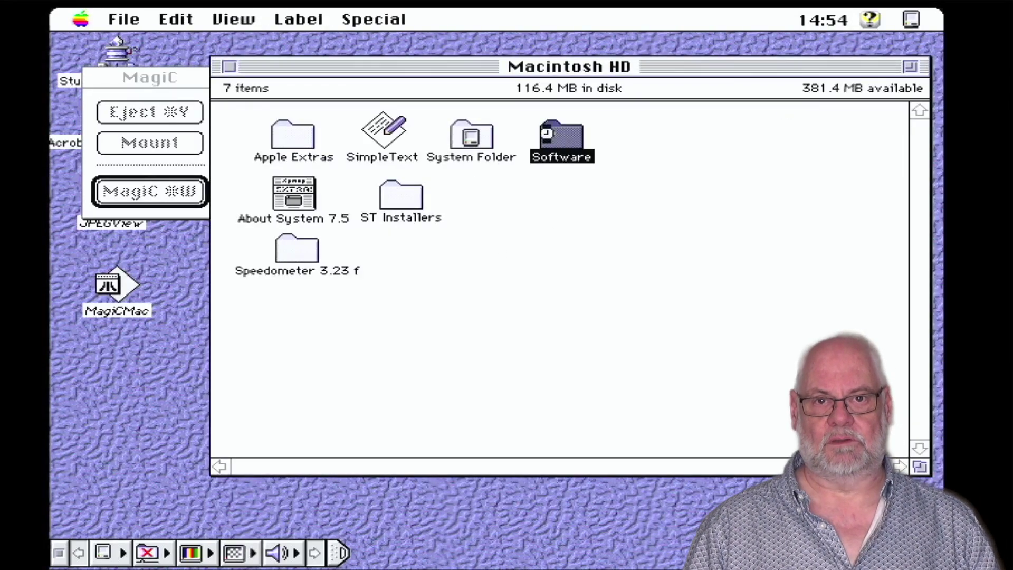
{"action": "double_click", "coordinate": [385, 408]}
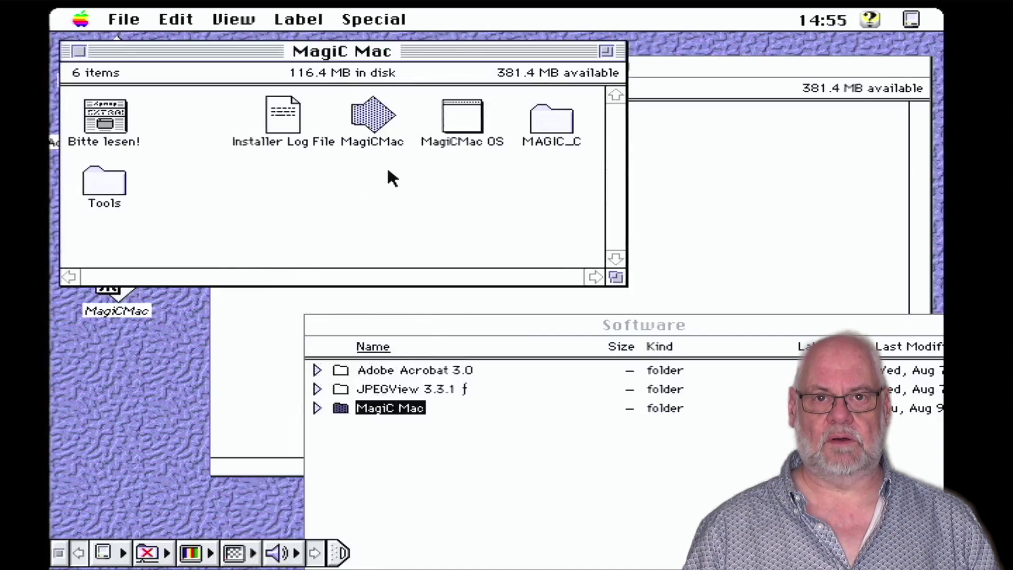
{"action": "left_click", "coordinate": [547, 127]}
{"action": "double_click", "coordinate": [546, 127]}
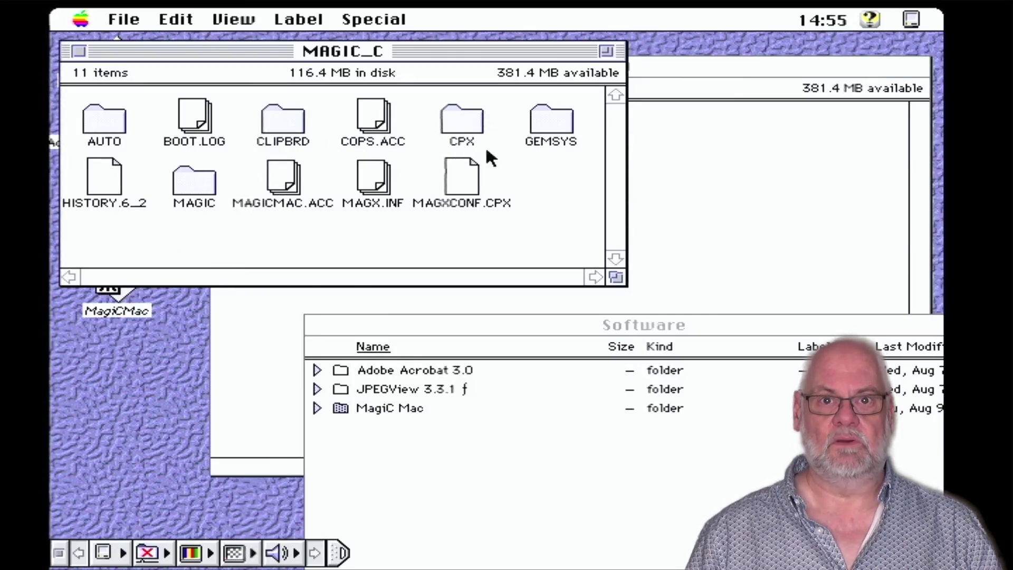
Step: Close the folder windows and reopen MagiCMac's Assign drives dialog
{"action": "left_click", "coordinate": [77, 47]}
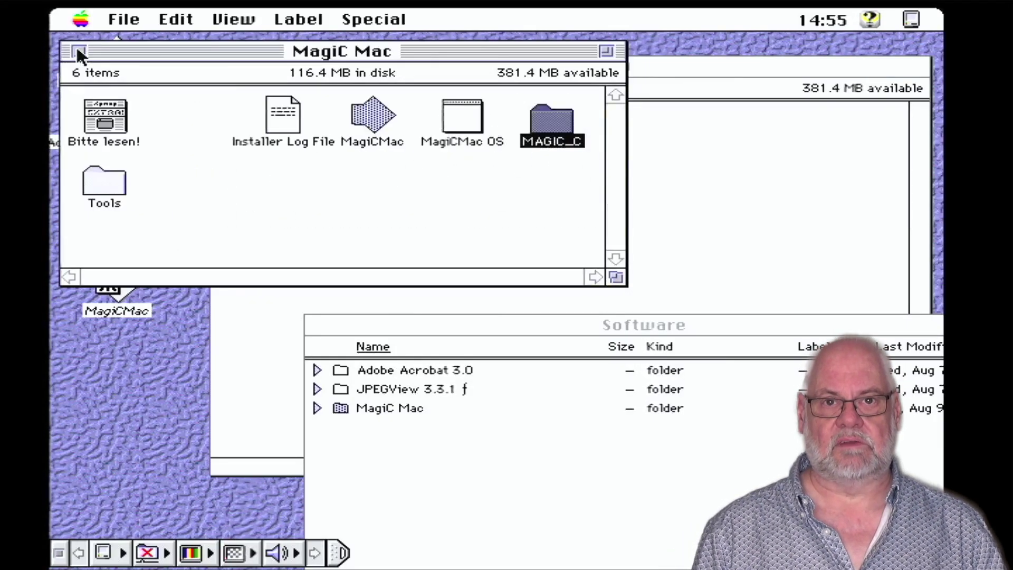
{"action": "left_click", "coordinate": [77, 48]}
{"action": "left_click", "coordinate": [181, 81]}
{"action": "left_click_drag", "start_coordinate": [331, 19], "coordinate": [353, 80]}
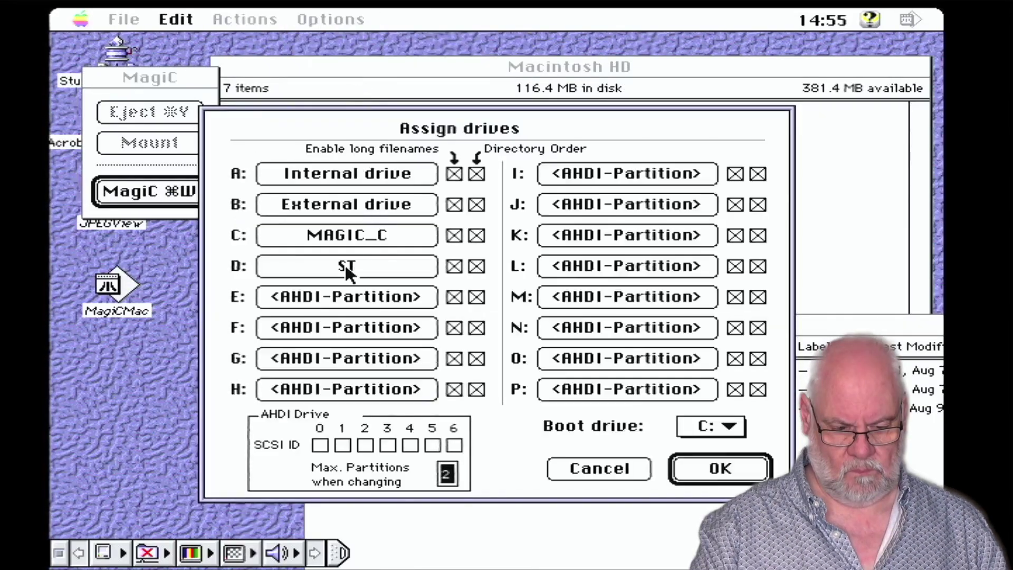
Step: Assign drive D: to the ST Installers folder and confirm the mapping
{"action": "left_click", "coordinate": [347, 272]}
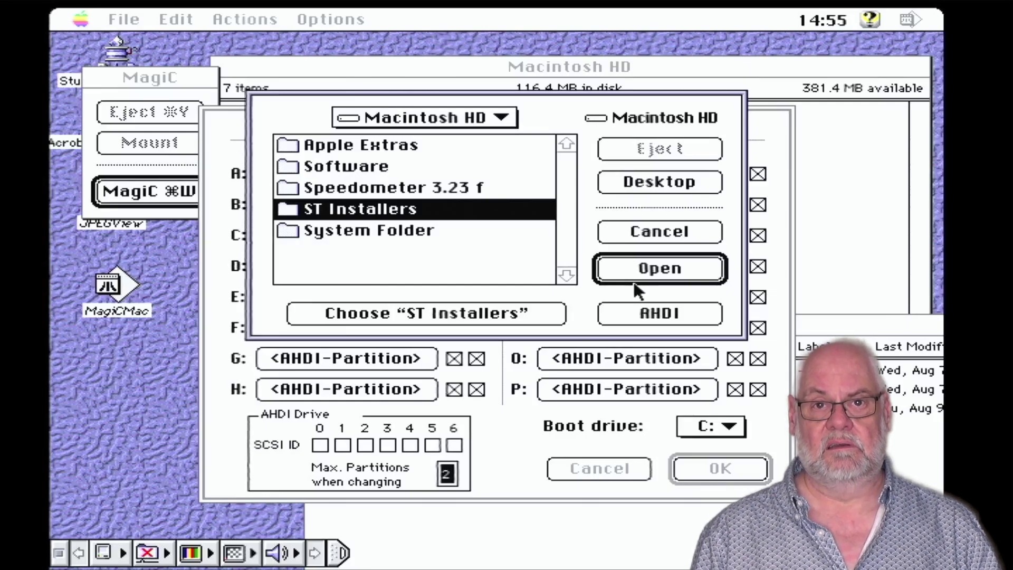
{"action": "left_click", "coordinate": [657, 274]}
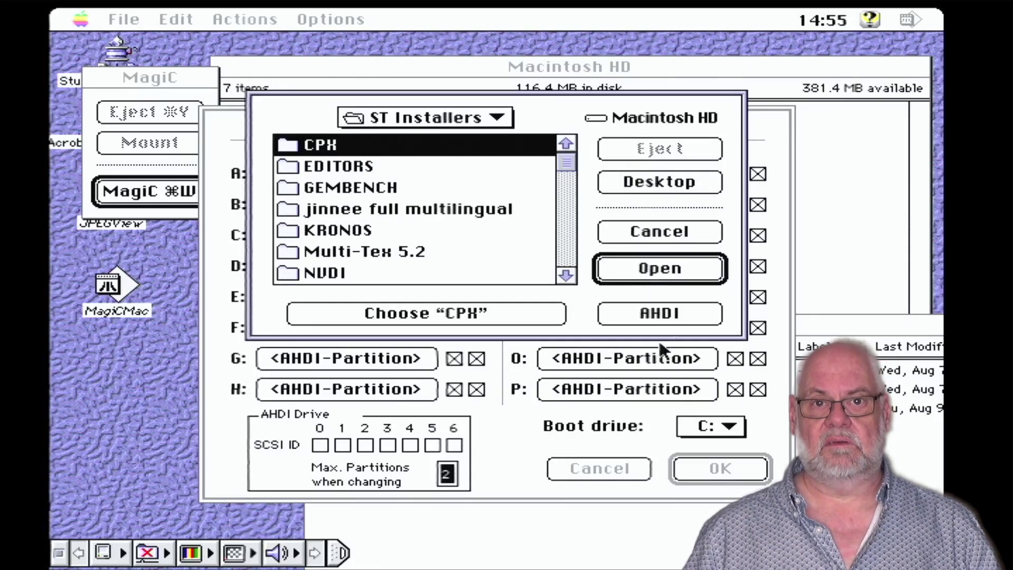
{"action": "left_click", "coordinate": [658, 232]}
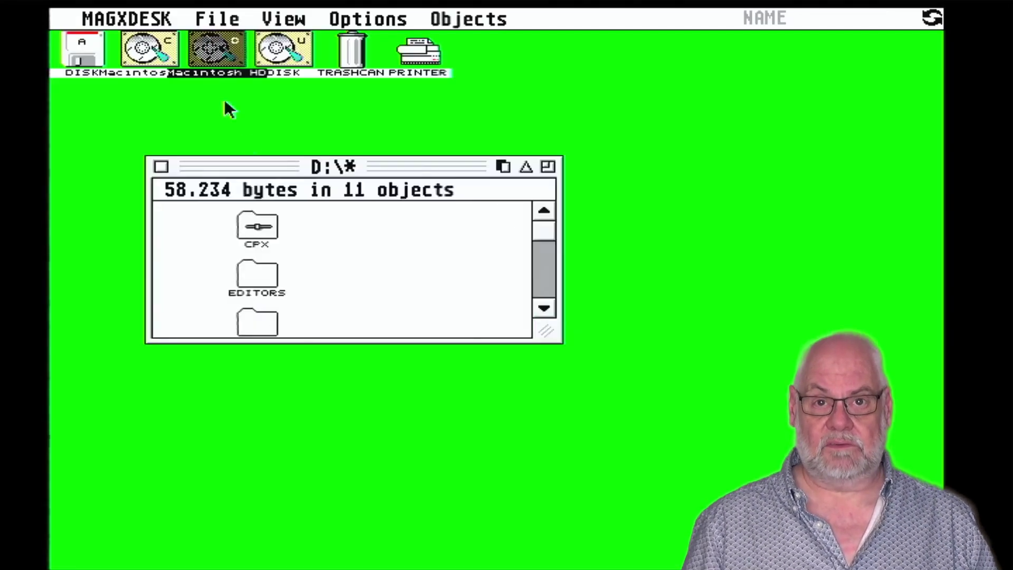
Step: Widen the D: window so its contents show in two columns
{"action": "left_click", "coordinate": [544, 270]}
{"action": "left_click", "coordinate": [544, 270]}
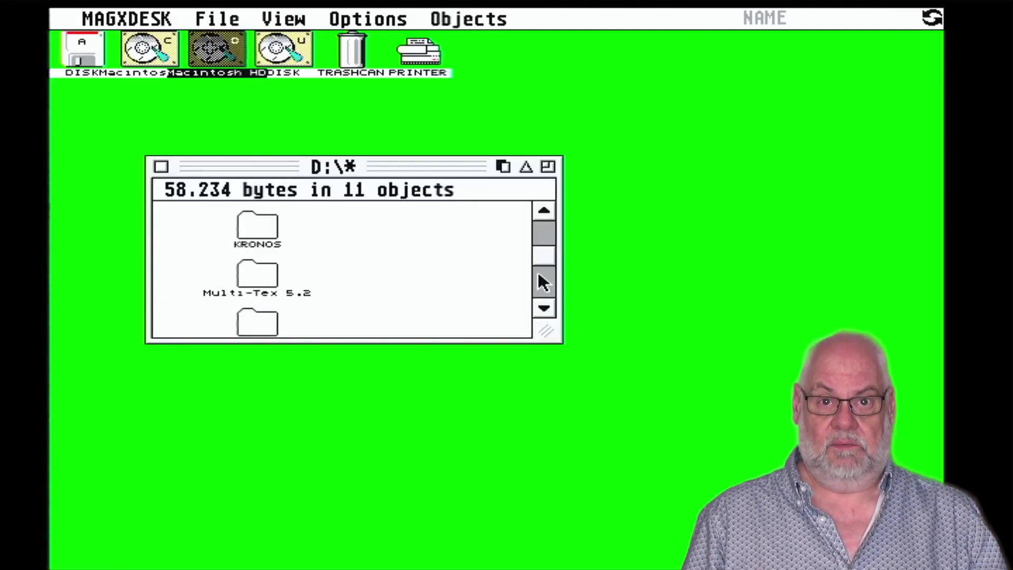
{"action": "left_click", "coordinate": [542, 225]}
{"action": "left_click", "coordinate": [543, 226]}
{"action": "left_click_drag", "start_coordinate": [546, 330], "coordinate": [640, 318]}
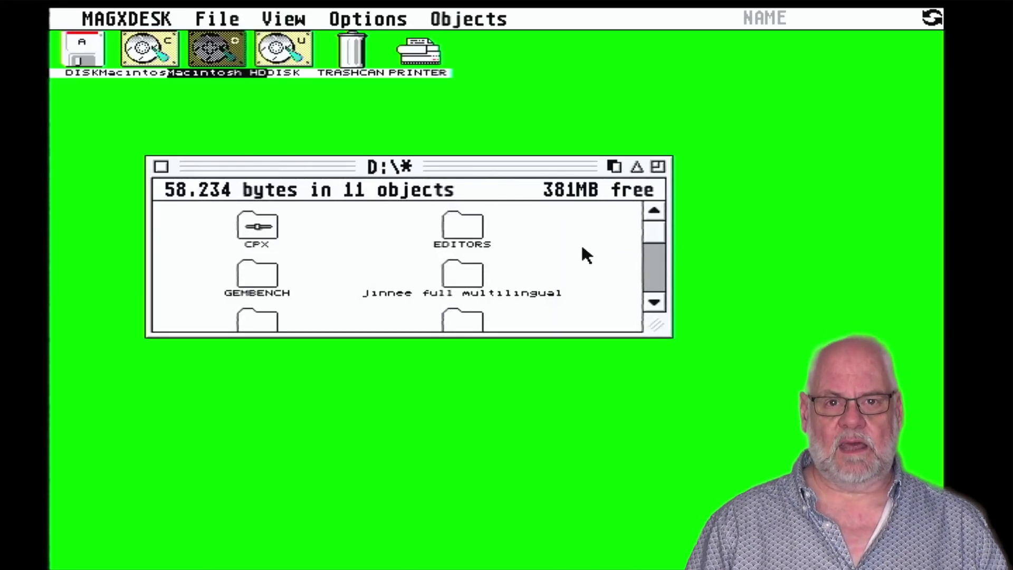
{"action": "left_click_drag", "start_coordinate": [651, 234], "coordinate": [653, 265]}
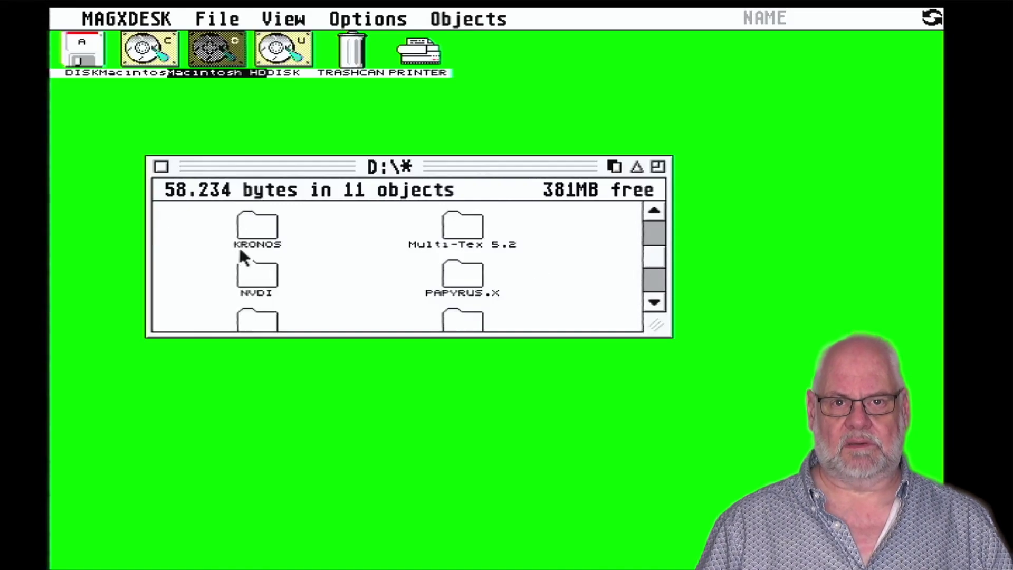
Step: Read the serial number in NVDI > Combined > SN.TXT and run the NVDI installation
{"action": "double_click", "coordinate": [255, 271]}
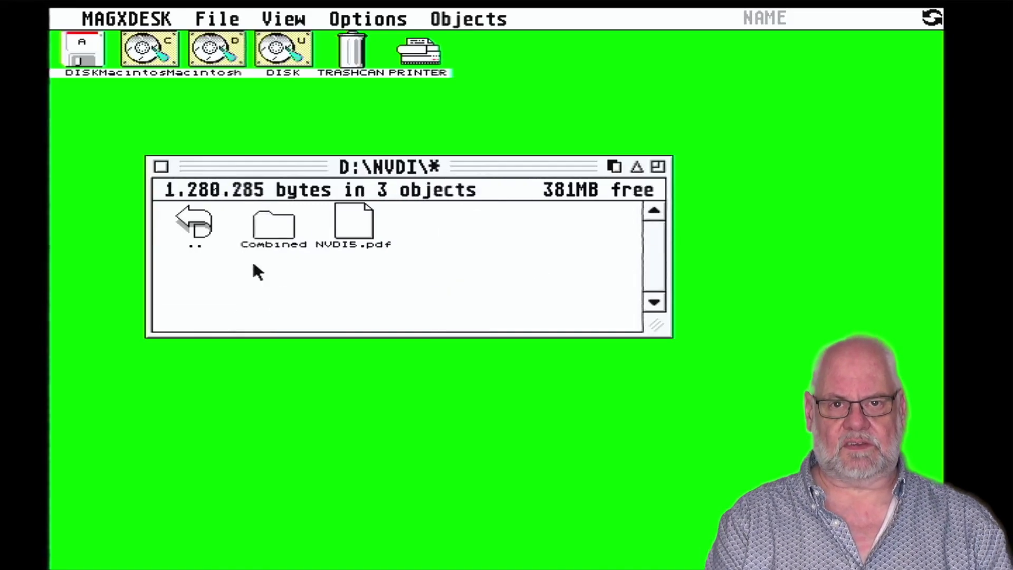
{"action": "double_click", "coordinate": [276, 223]}
{"action": "double_click", "coordinate": [299, 272]}
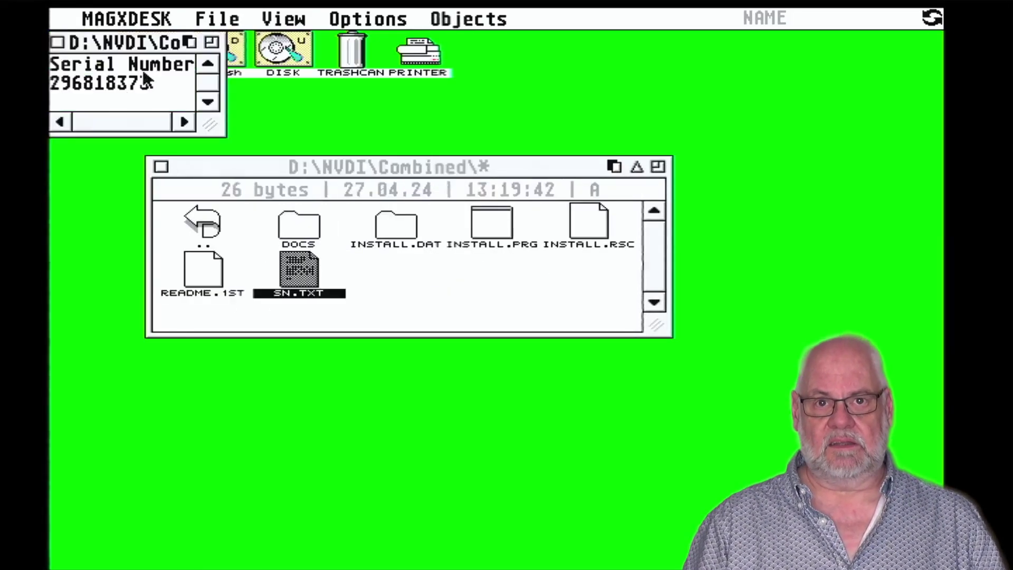
{"action": "left_click", "coordinate": [468, 117]}
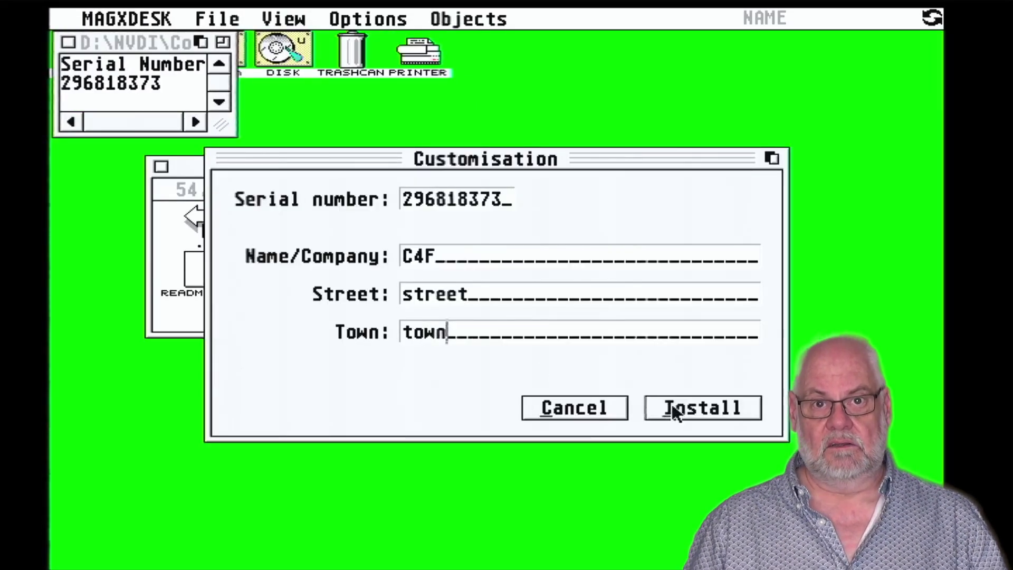
{"action": "left_click", "coordinate": [671, 410]}
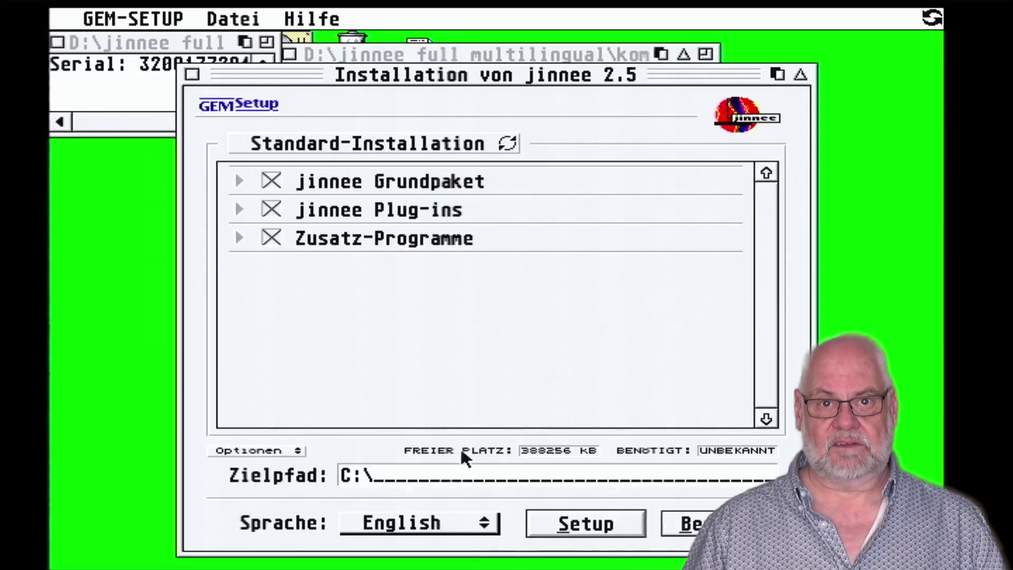
{"action": "left_click", "coordinate": [580, 523]}
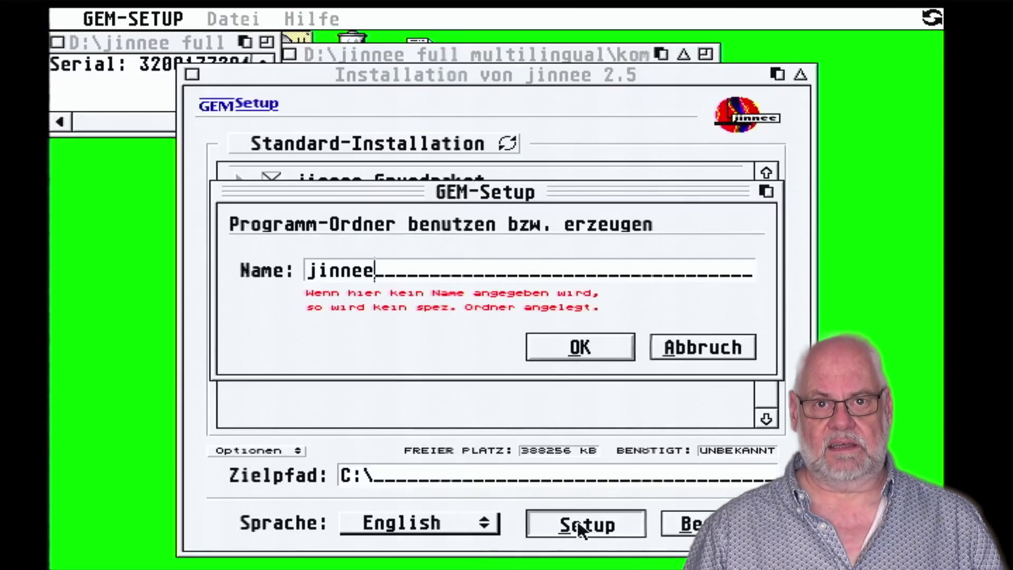
Step: Accept the jinnee program folder so jinnee 2.5 installs to C:\jinnee
{"action": "left_click", "coordinate": [581, 343]}
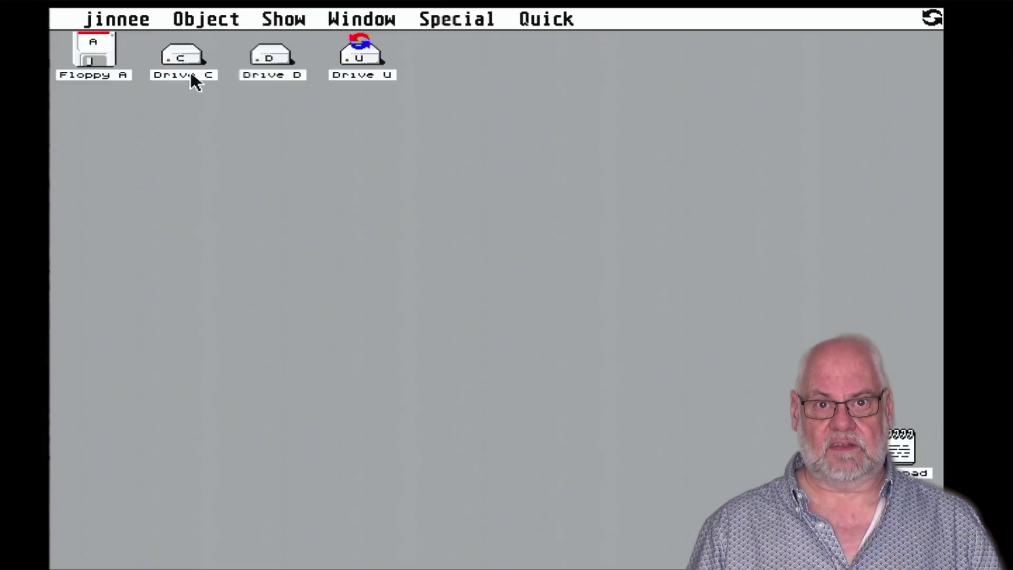
Step: Open the APPS folder on drive C and select SYSINFO.PRG
{"action": "double_click", "coordinate": [179, 56]}
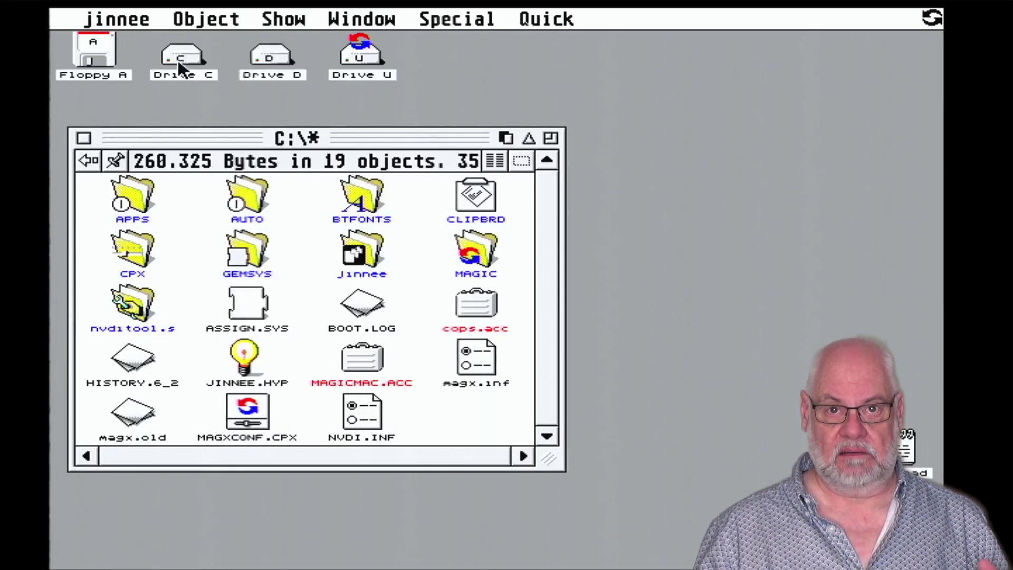
{"action": "double_click", "coordinate": [131, 195]}
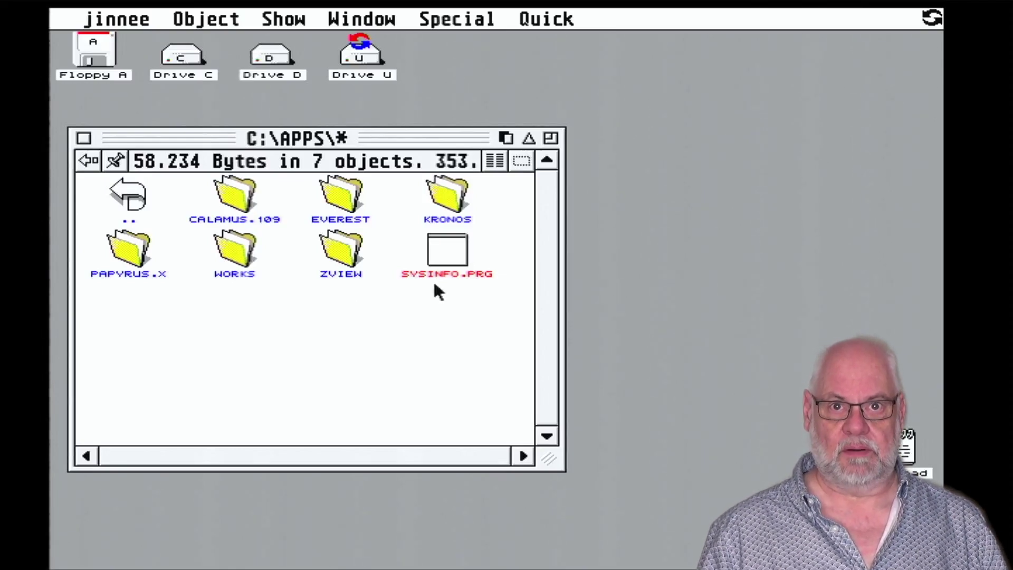
{"action": "left_click", "coordinate": [445, 260]}
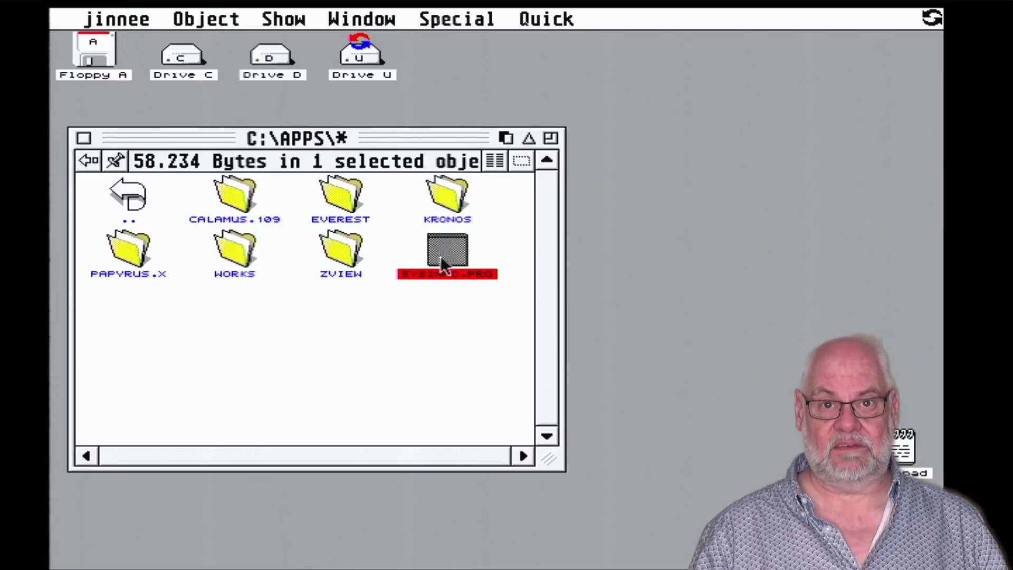
Step: Run SYSINFO.PRG from the C:\APPS folder
{"action": "double_click", "coordinate": [441, 255]}
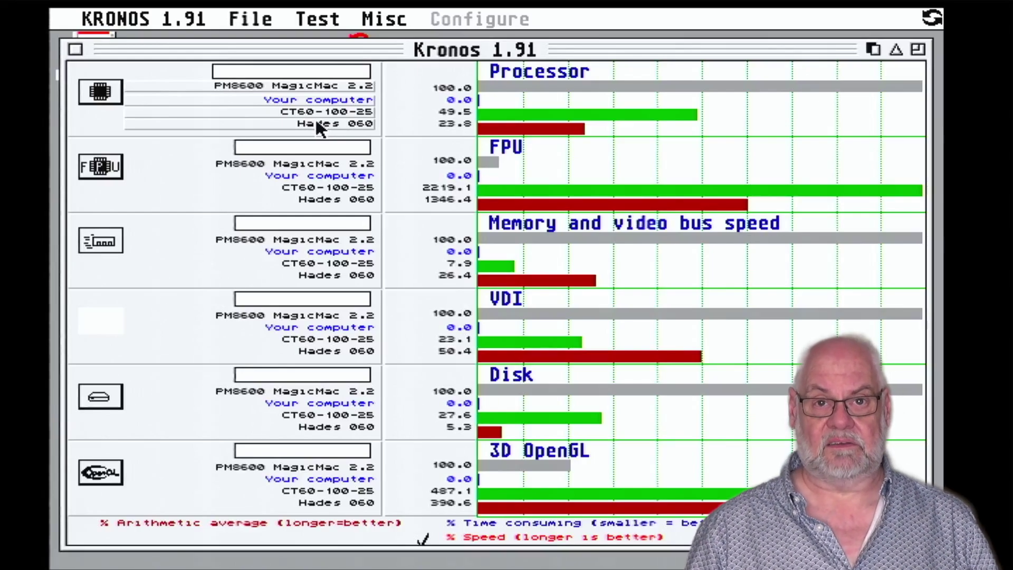
Step: Start all Kronos benchmark tests with Ctrl+A
{"action": "key", "text": "ctrl+a"}
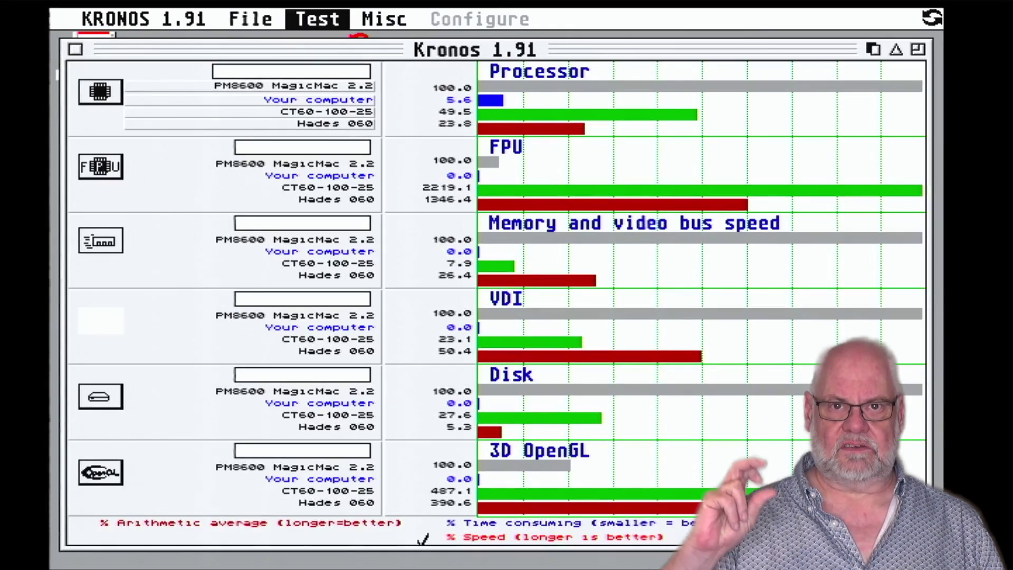